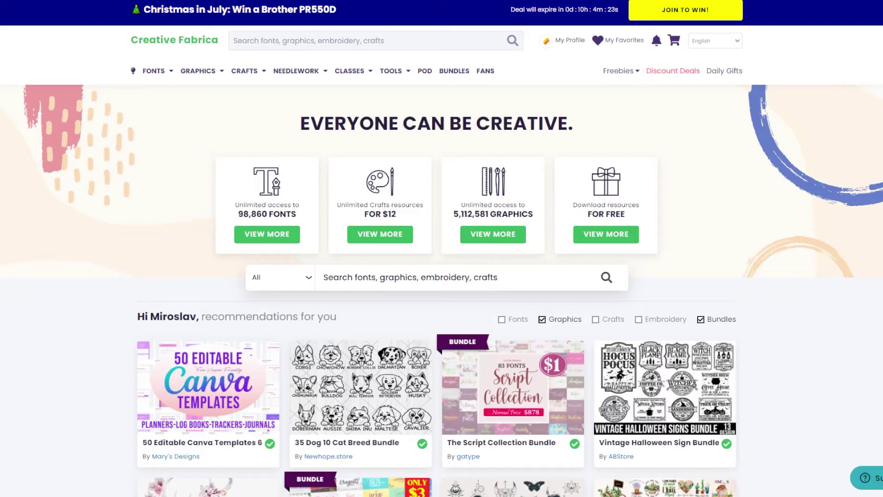
# Browse Creative Fabrica's recommended products, return to the top, and reveal the Freebies menu categories.
pyautogui.scroll(-7, 441, 276)
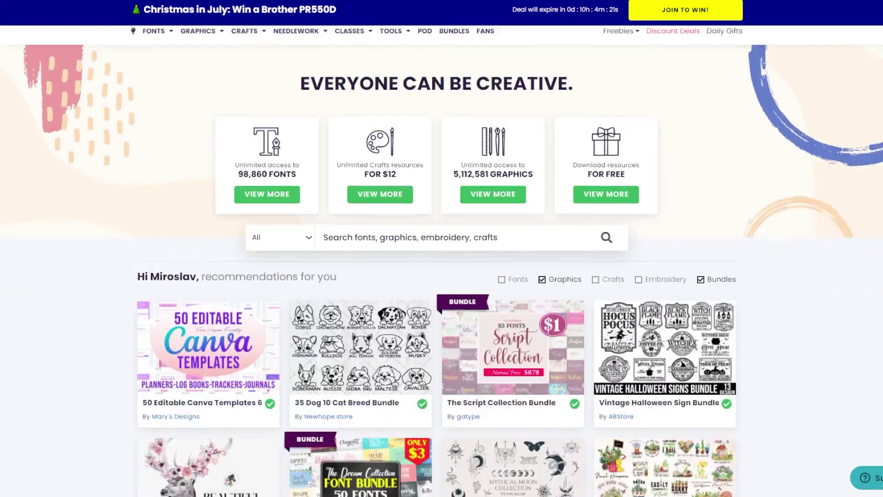
pyautogui.scroll(-2, 433, 261)
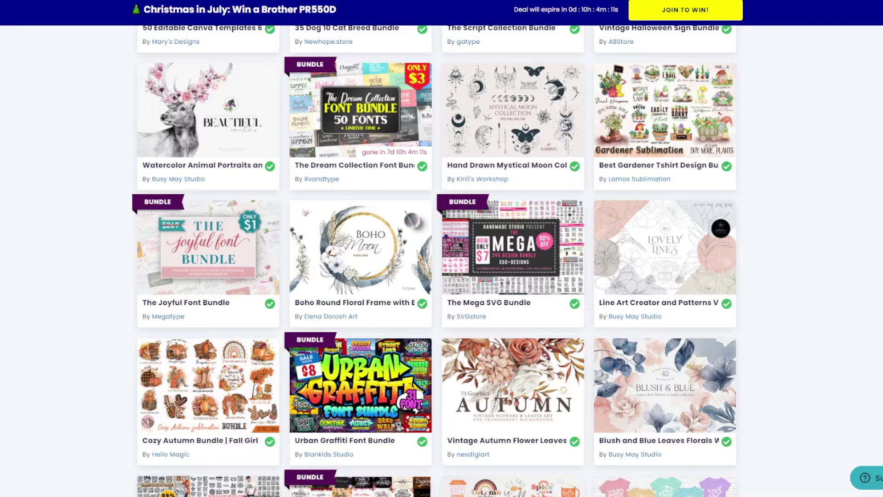
pyautogui.scroll(9, 436, 261)
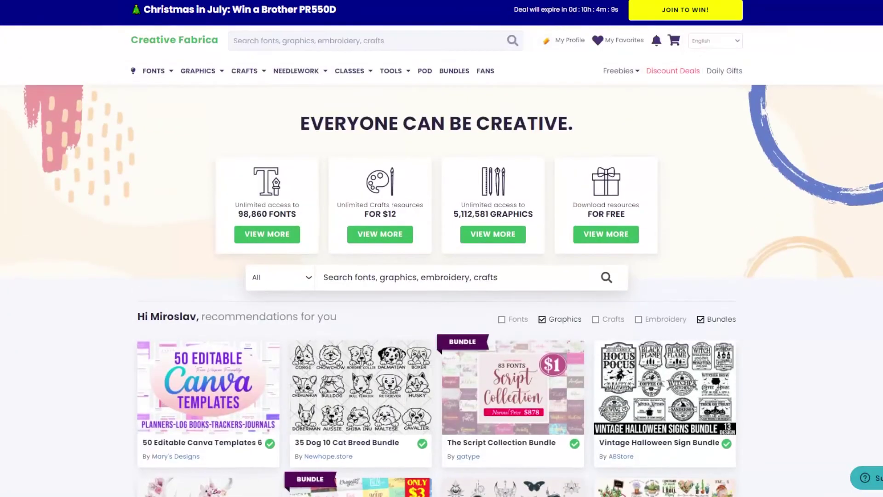
pyautogui.moveTo(618, 71)
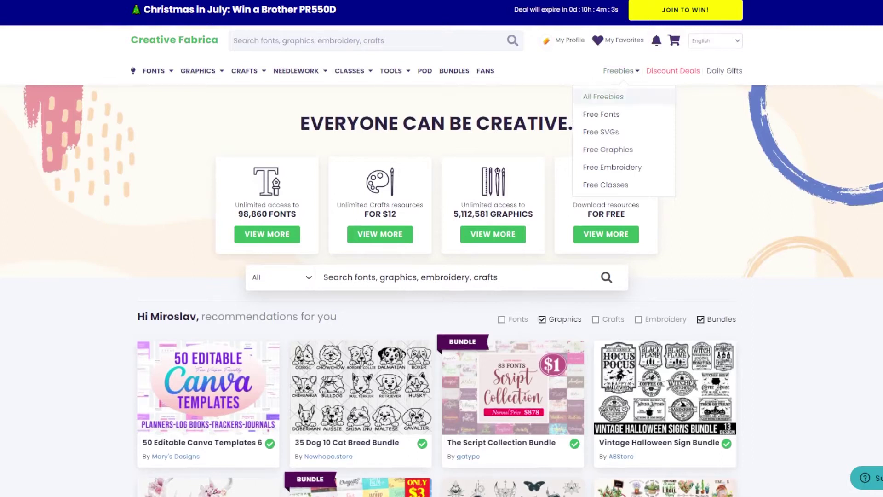
# Go to Free Fonts and scroll to the grid of 3480 commercial-use fonts sorted by popularity.
pyautogui.click(595, 115)
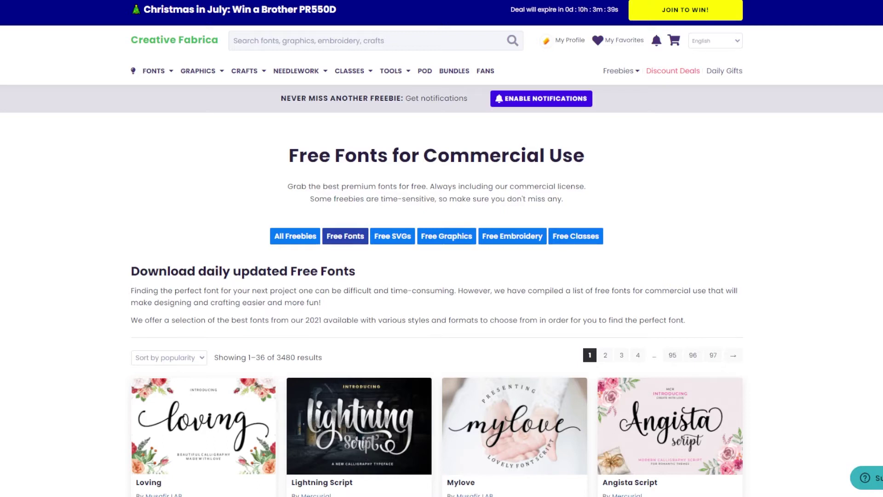
pyautogui.scroll(-2, 37, 180)
pyautogui.scroll(2, 14, 193)
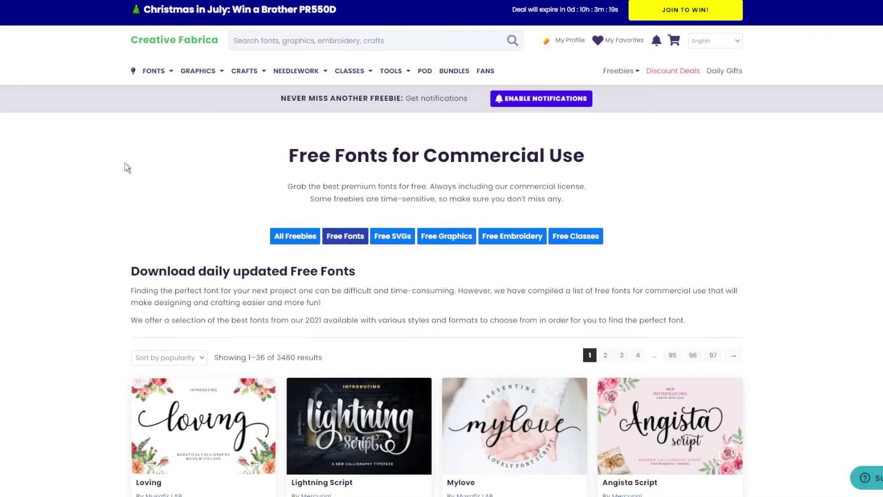
pyautogui.scroll(-3, 127, 168)
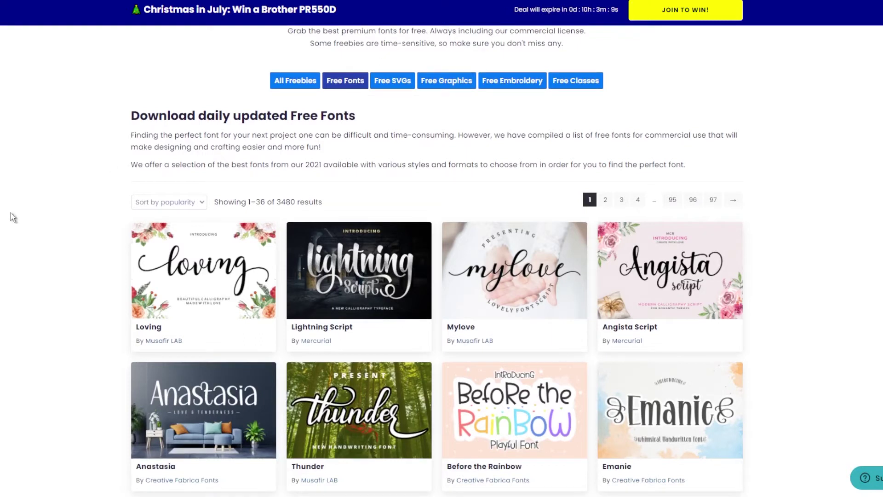
# Open the Lightning Script Font product page and advance through three of its sample images.
pyautogui.click(349, 271)
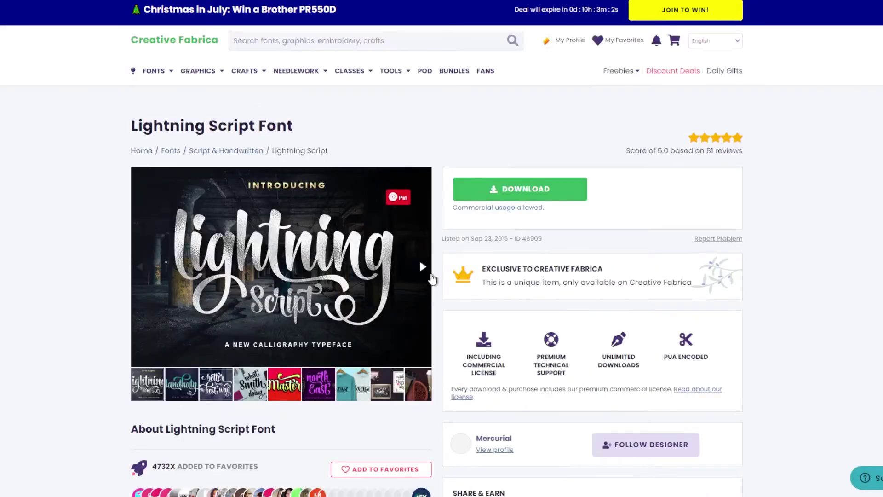
pyautogui.click(430, 274)
pyautogui.click(428, 273)
pyautogui.click(428, 272)
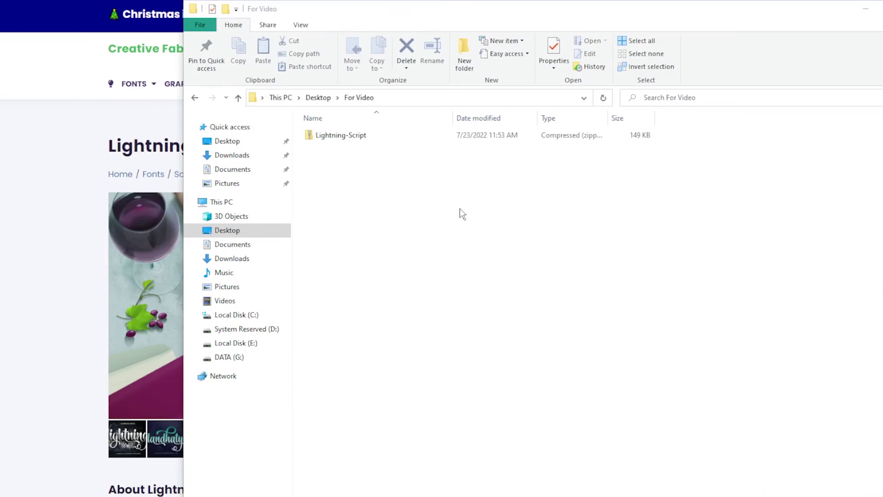
# Extract the Lightning-Script zip with 7-Zip's Extract Here and enter the resulting Lightning-Script folder.
pyautogui.rightClick(378, 137)
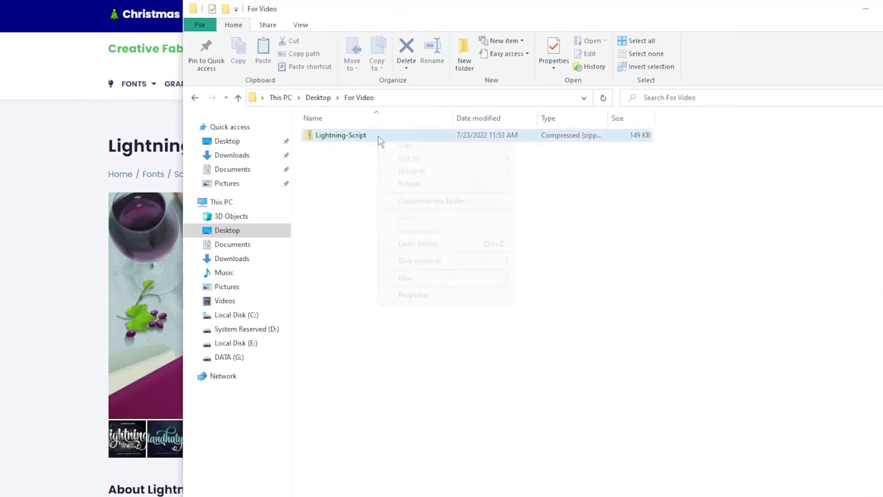
pyautogui.click(324, 136)
pyautogui.rightClick(323, 136)
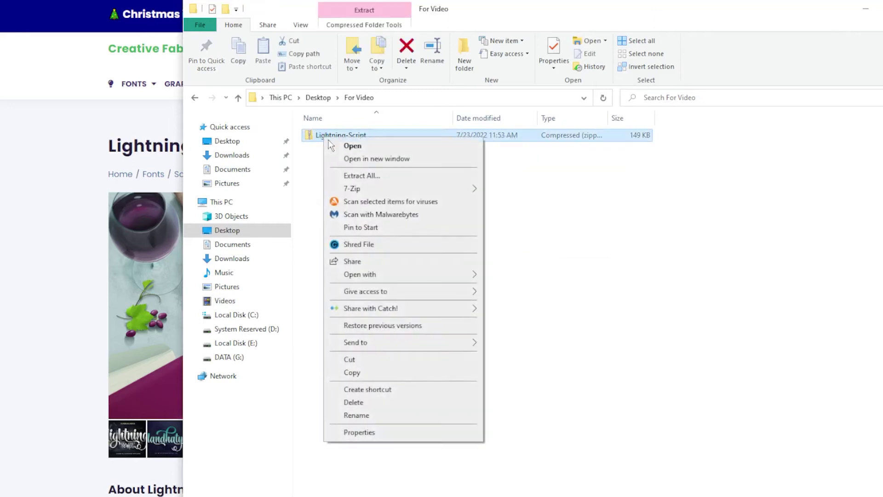
pyautogui.moveTo(450, 191)
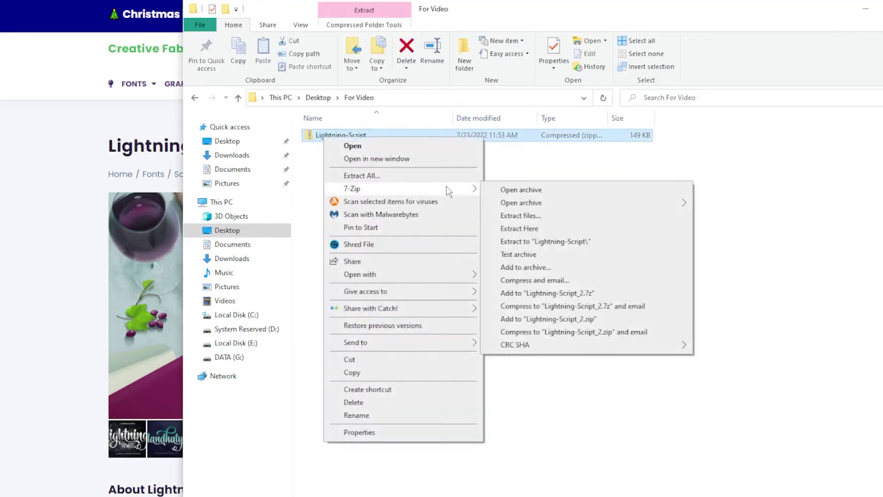
pyautogui.click(503, 229)
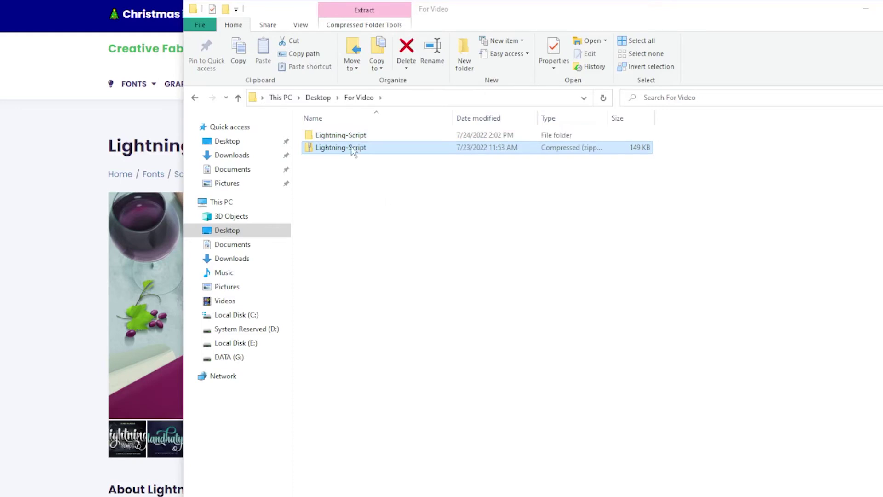
pyautogui.doubleClick(342, 135)
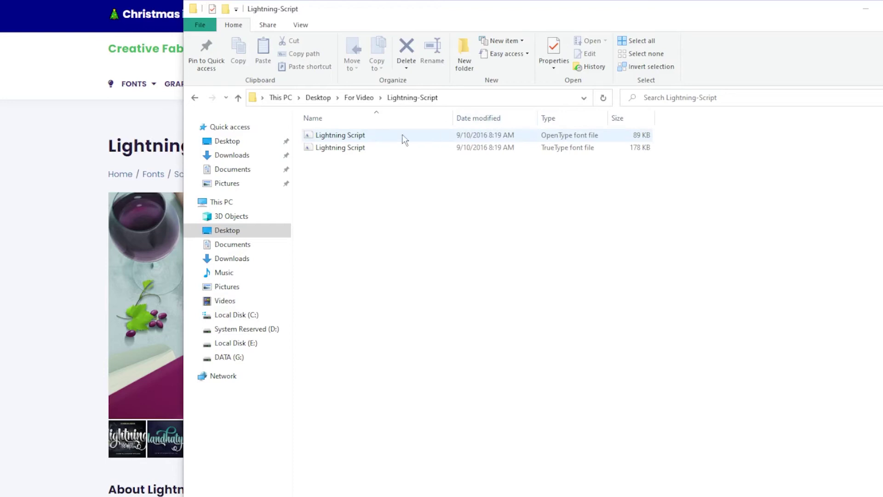
# Preview the Lightning Script OpenType file and install it, replacing the already installed copy.
pyautogui.doubleClick(559, 134)
pyautogui.moveTo(352, 1); pyautogui.dragTo(551, 50)
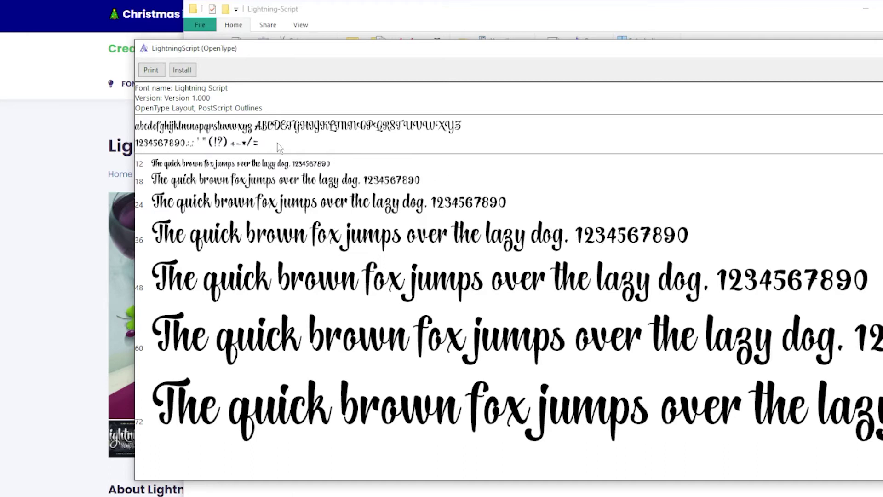
pyautogui.click(183, 70)
pyautogui.press('Return')
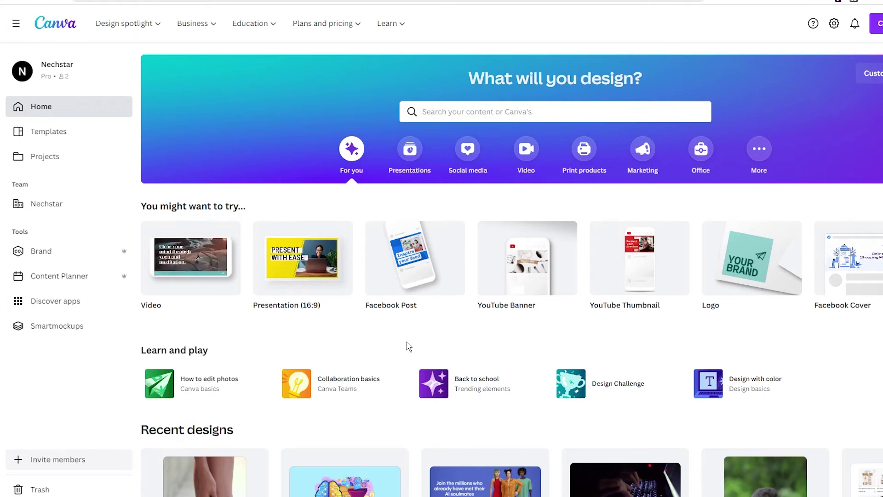
pyautogui.moveTo(424, 325)
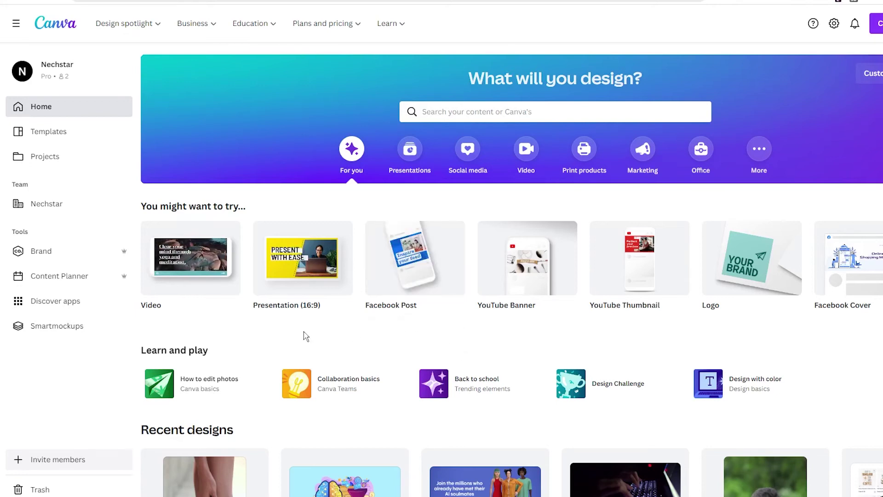
pyautogui.moveTo(330, 23)
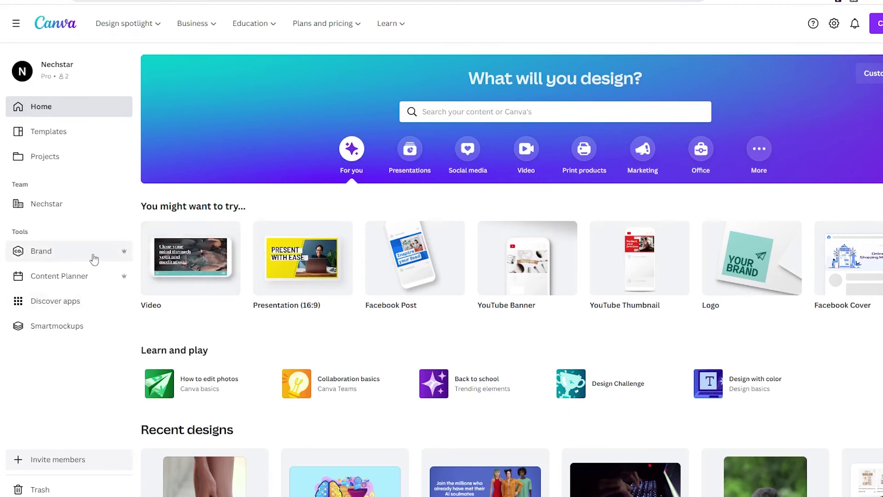
# Upload Lightning Script.otf to the Brand Kit fonts, confirming the right to use it.
pyautogui.click(60, 256)
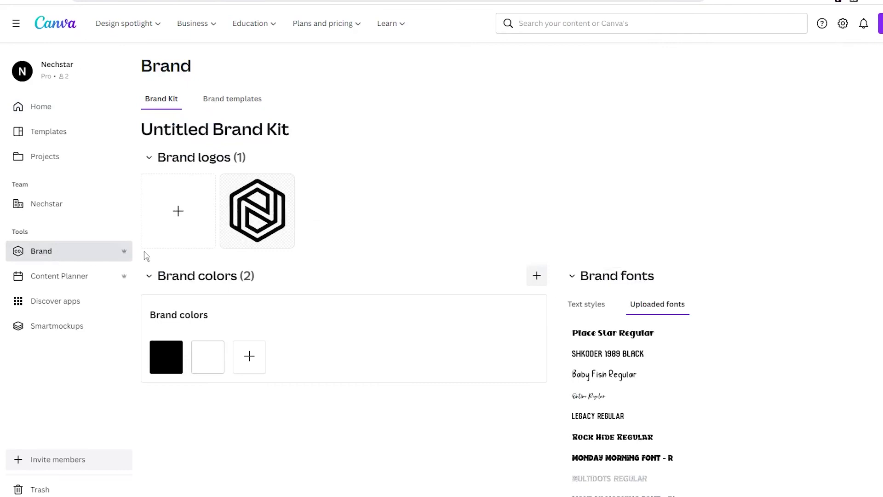
pyautogui.scroll(-1, 603, 239)
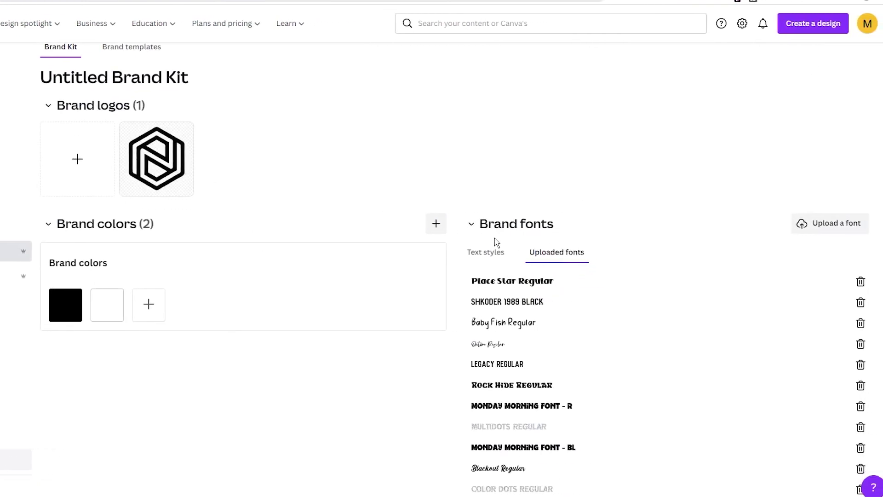
pyautogui.click(829, 228)
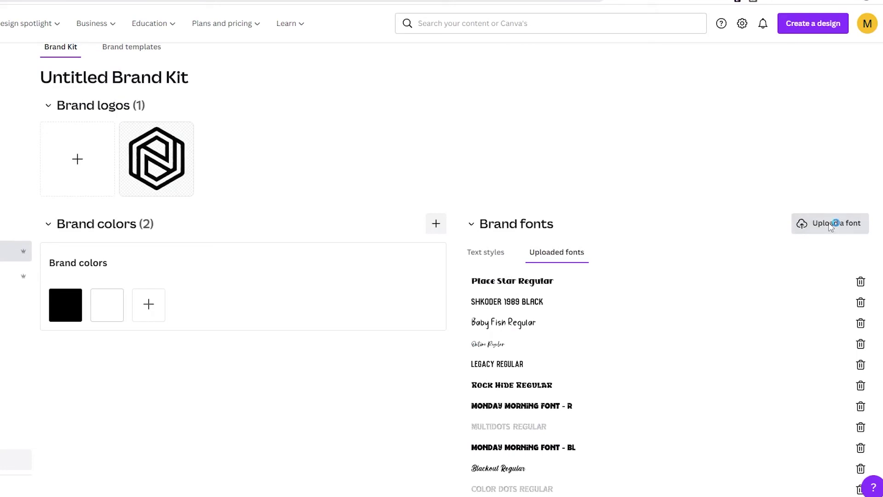
pyautogui.moveTo(99, 0); pyautogui.dragTo(447, 121)
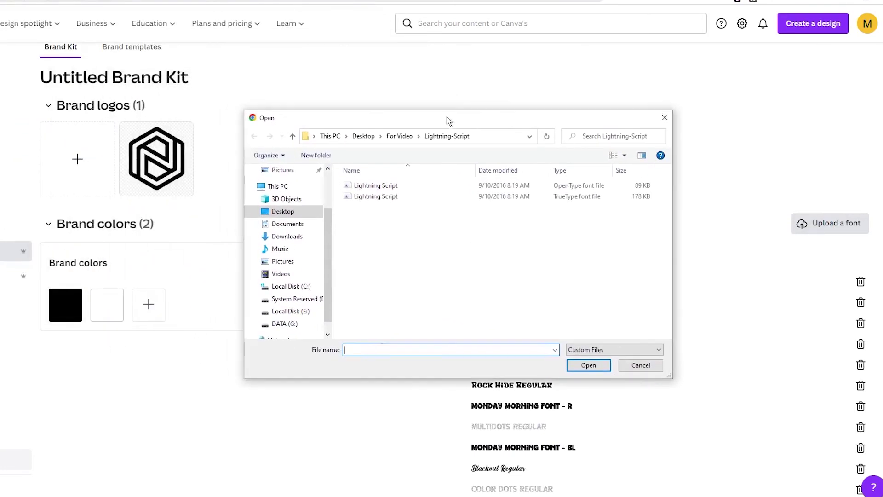
pyautogui.doubleClick(380, 188)
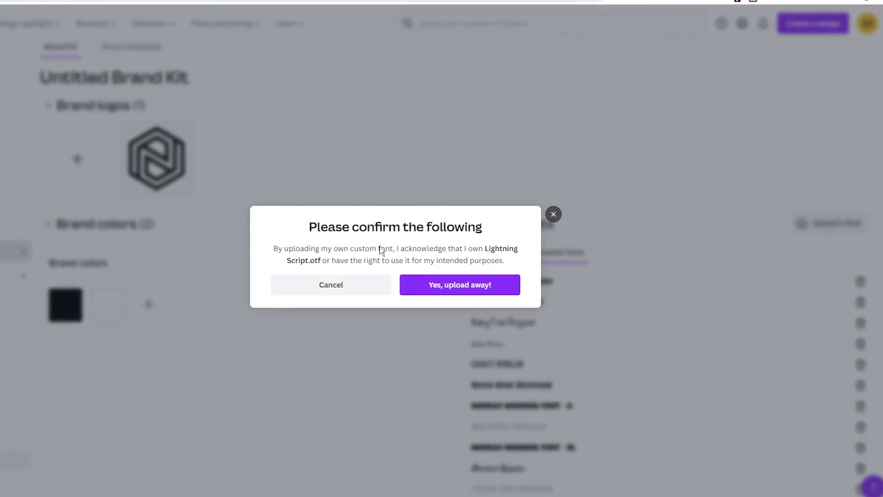
pyautogui.click(477, 295)
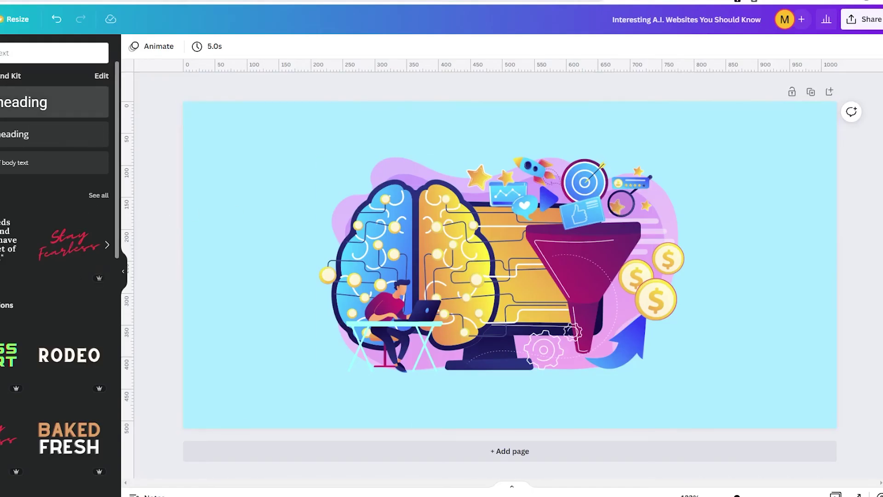
pyautogui.click(23, 102)
pyautogui.moveTo(596, 265); pyautogui.dragTo(528, 426)
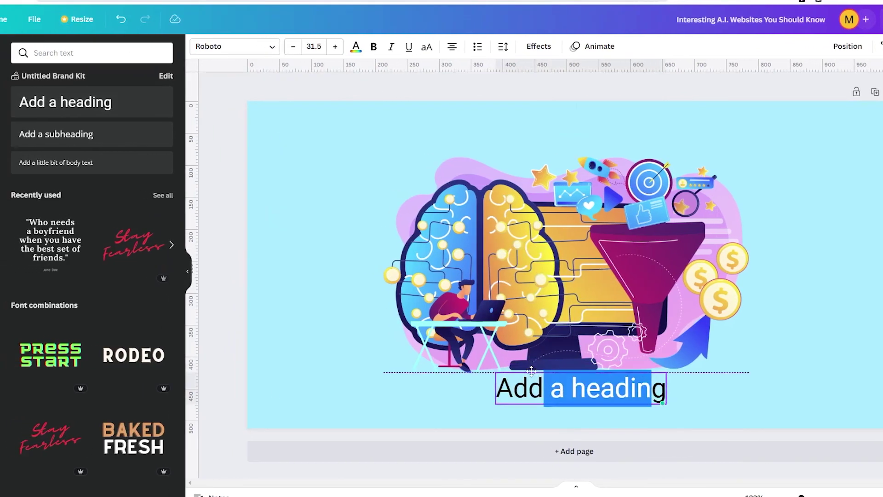
pyautogui.tripleClick(508, 380)
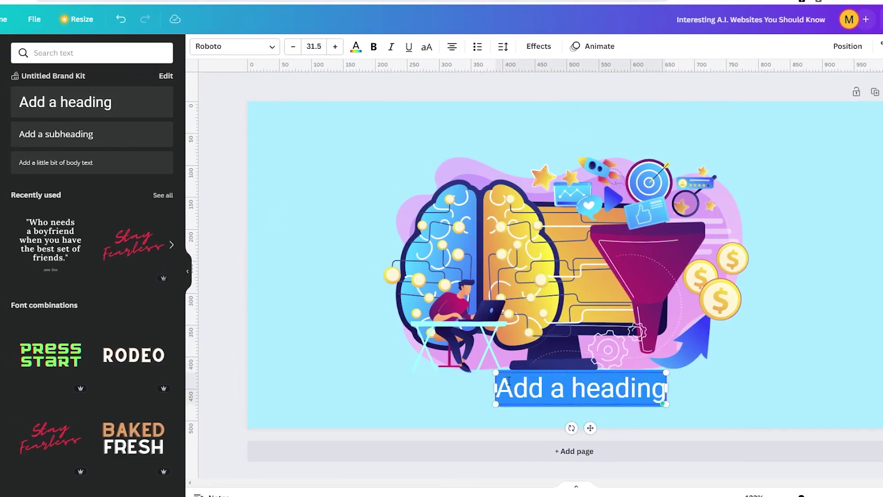
pyautogui.click(237, 49)
pyautogui.scroll(-2, 78, 216)
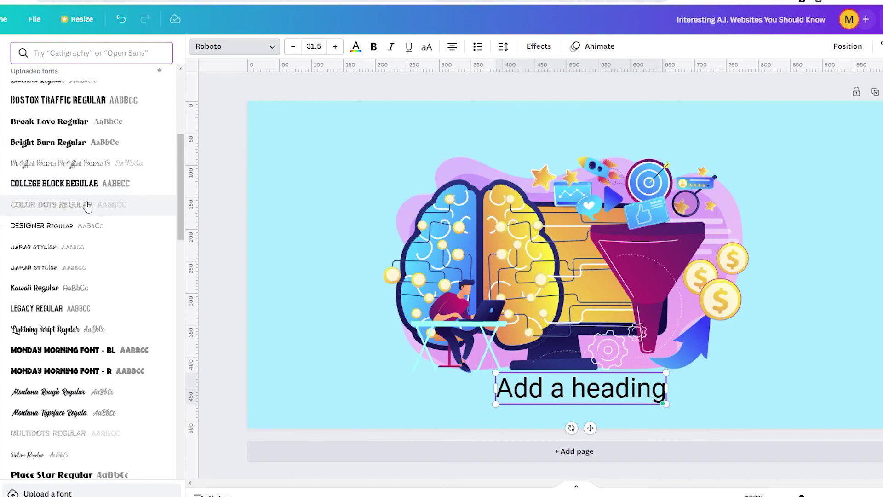
pyautogui.click(50, 330)
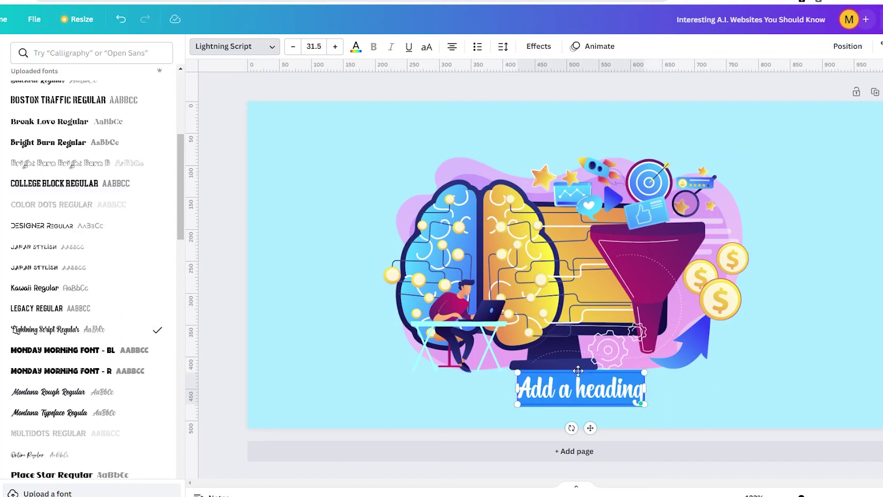
pyautogui.moveTo(578, 372); pyautogui.dragTo(797, 354)
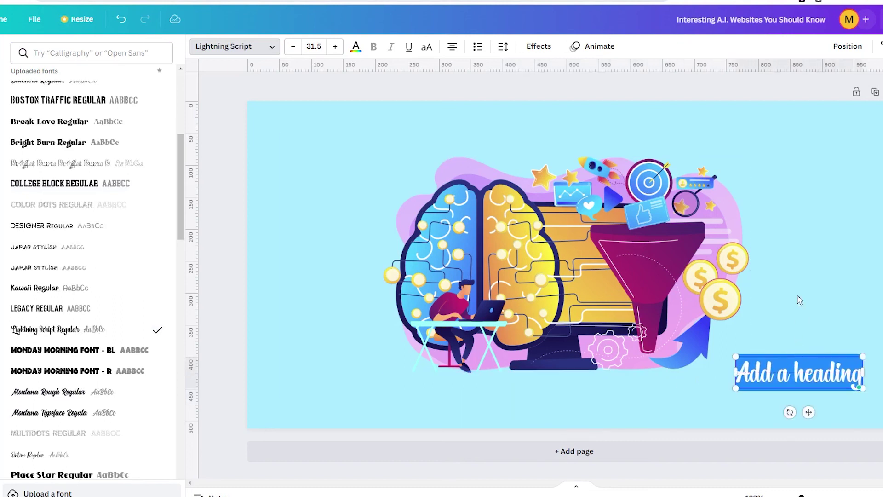
pyautogui.press('Escape')
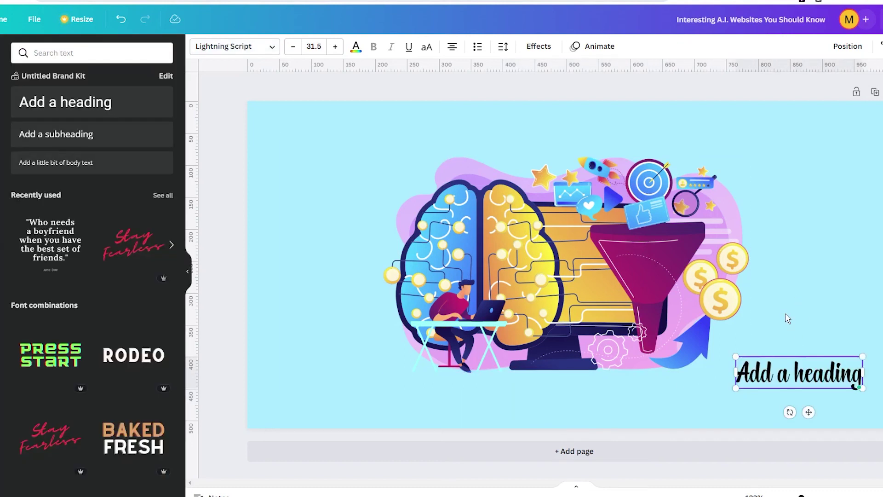
pyautogui.click(796, 220)
pyautogui.click(775, 366)
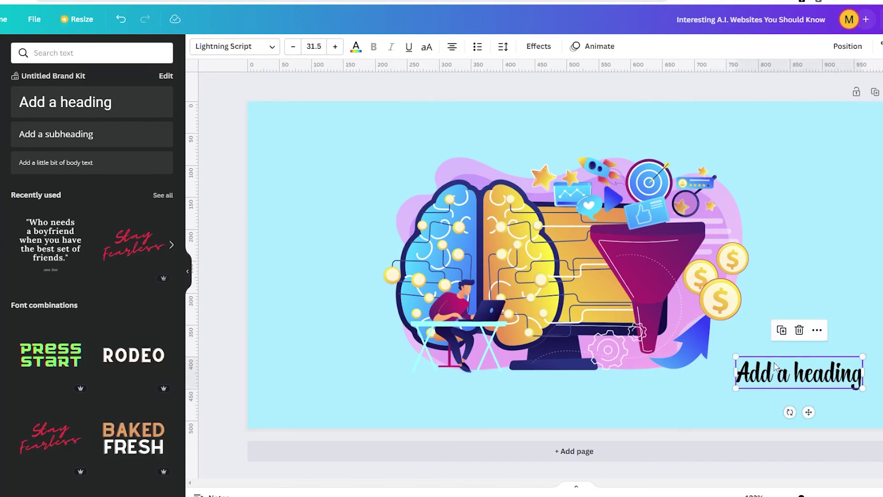
pyautogui.click(798, 330)
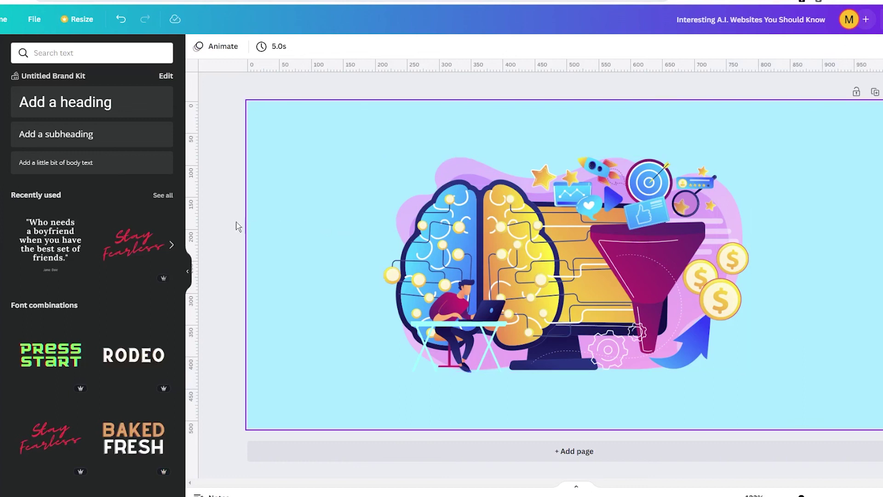